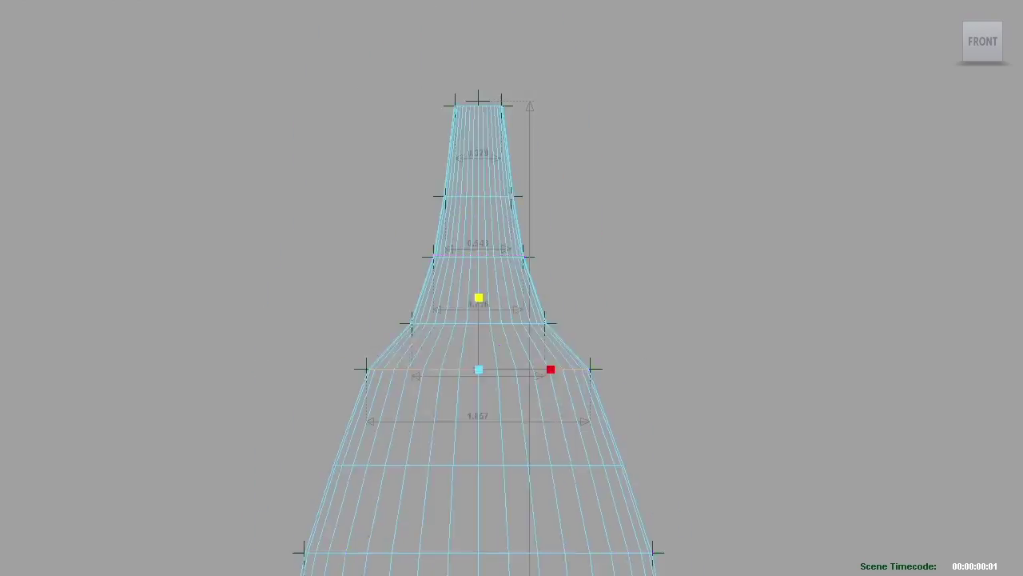
# Widen a vertex ring to shape the candle bulb's shoulder.
pyautogui.moveTo(480, 248); pyautogui.dragTo(422, 298)
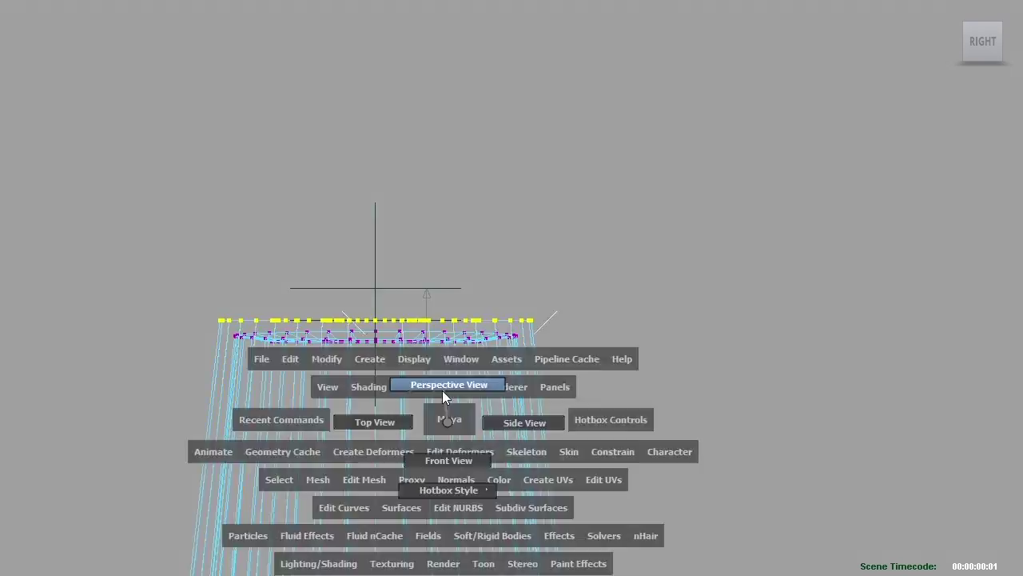
# Switch the viewport to look down from the top view.
pyautogui.click(444, 390)
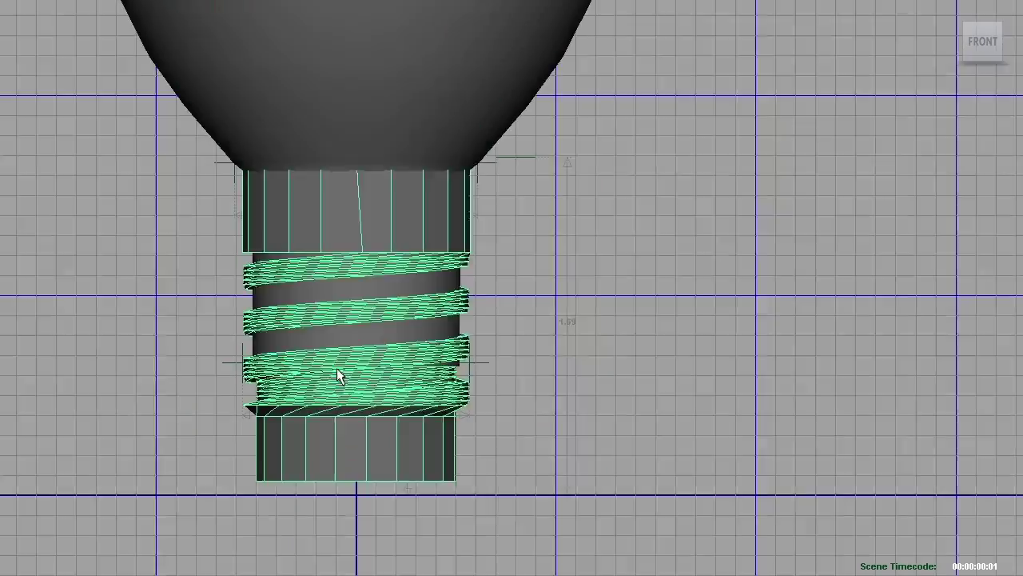
# Call up the hotbox to change the viewport.
pyautogui.press('space')
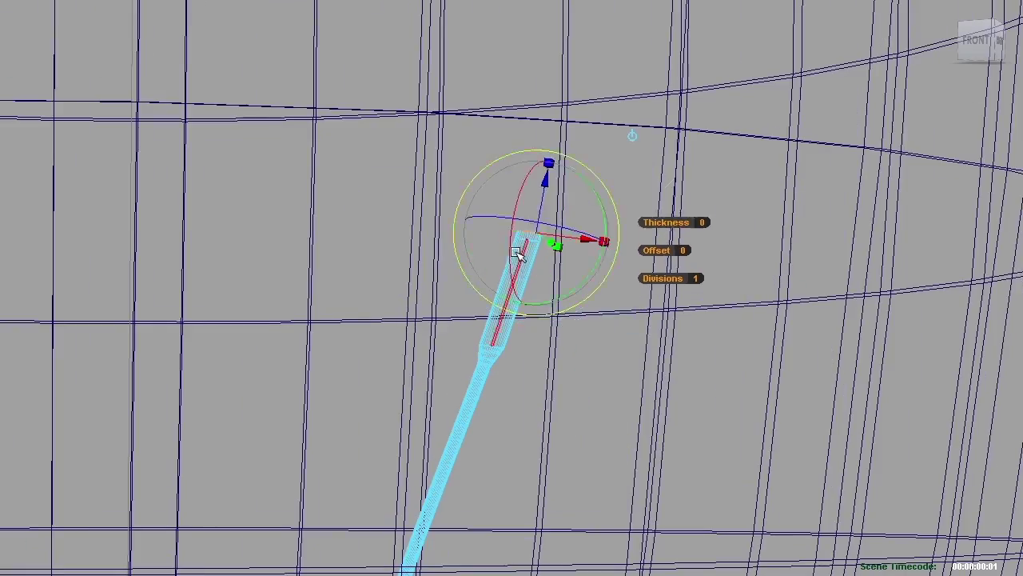
# Orbit to check the lead wire from the side, then switch to the Top view.
pyautogui.keyDown('alt'); pyautogui.moveTo(519, 254); pyautogui.dragTo(422, 174); pyautogui.keyUp('alt')
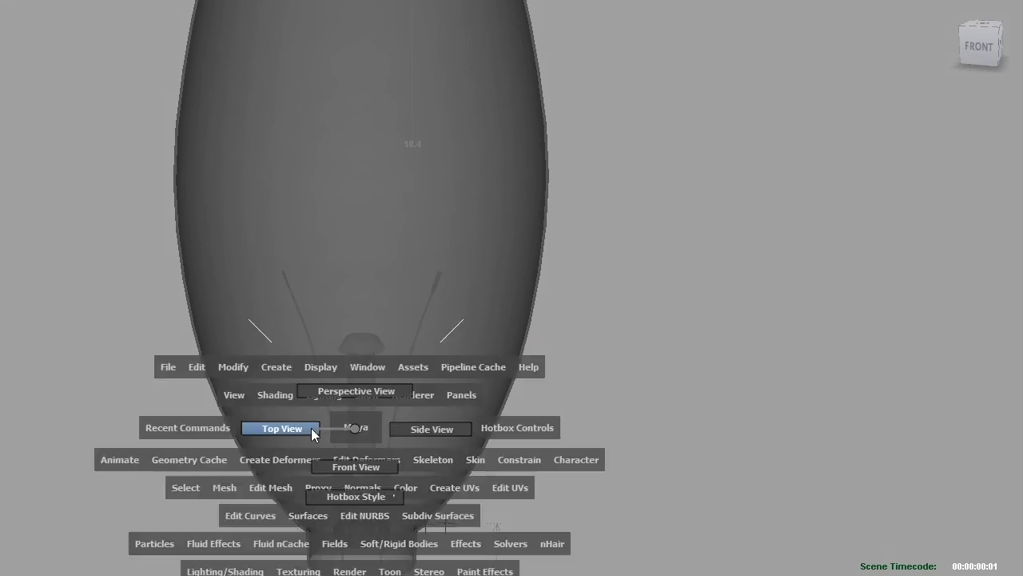
pyautogui.click(312, 434)
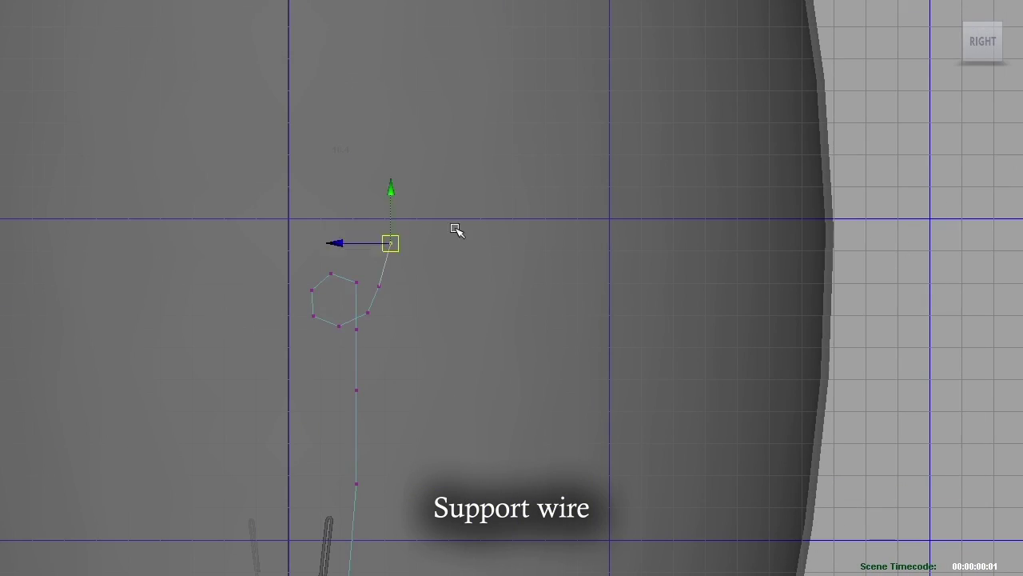
# Bring up the hotbox's view-switching options.
pyautogui.press('space')
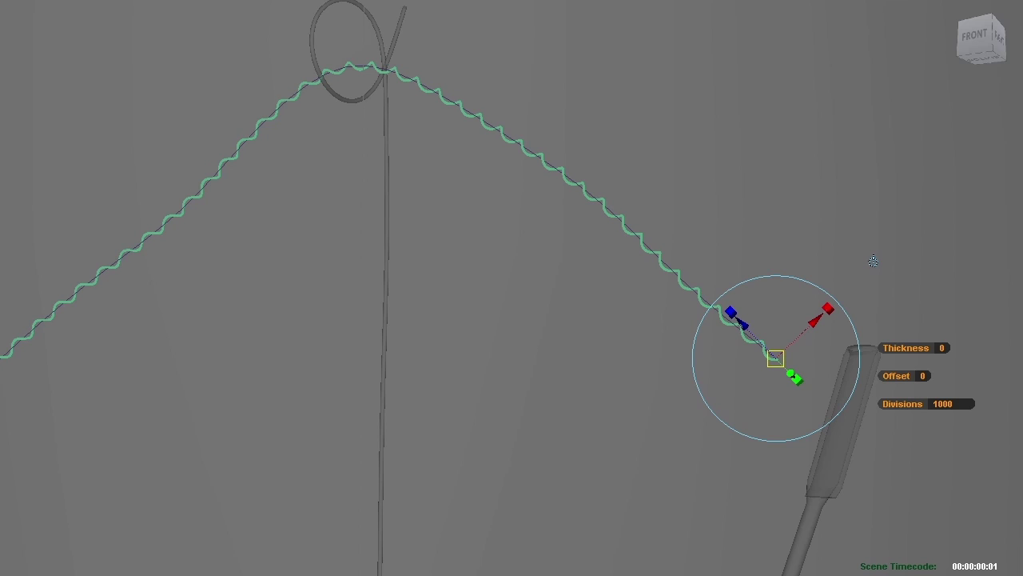
# Zoom and orbit close onto the end of the filament coil, then bring up pCylinder5's options.
pyautogui.keyDown('alt'); pyautogui.moveTo(705, 356); pyautogui.dragTo(564, 407); pyautogui.keyUp('alt')
pyautogui.keyDown('alt'); pyautogui.moveTo(565, 407); pyautogui.dragTo(231, 409, button='right'); pyautogui.keyUp('alt')
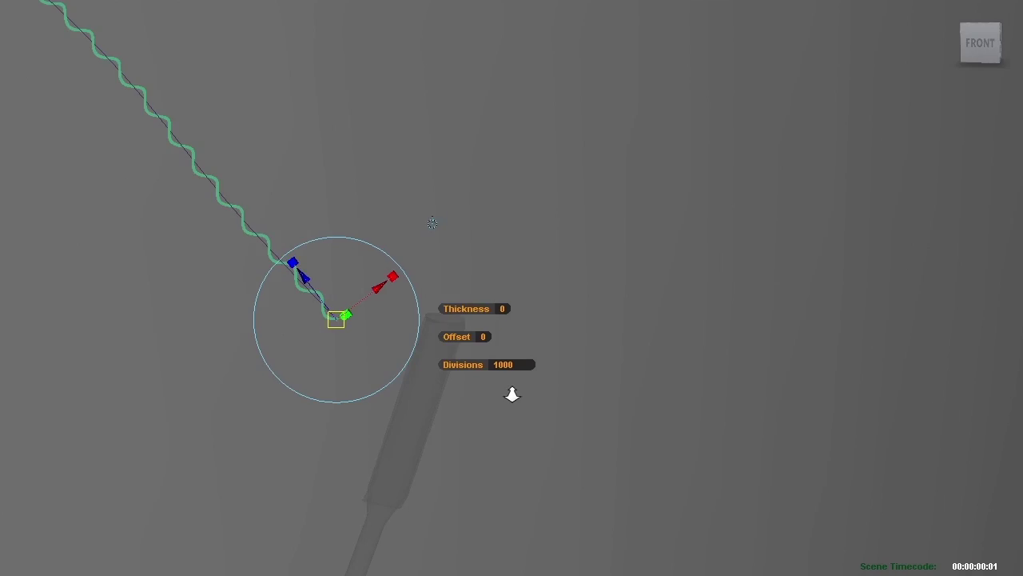
pyautogui.moveTo(231, 409)
pyautogui.keyDown('alt'); pyautogui.mouseDown()
pyautogui.moveTo(613, 355)
pyautogui.moveTo(446, 391)
pyautogui.moveTo(320, 373)
pyautogui.mouseUp(); pyautogui.keyUp('alt')
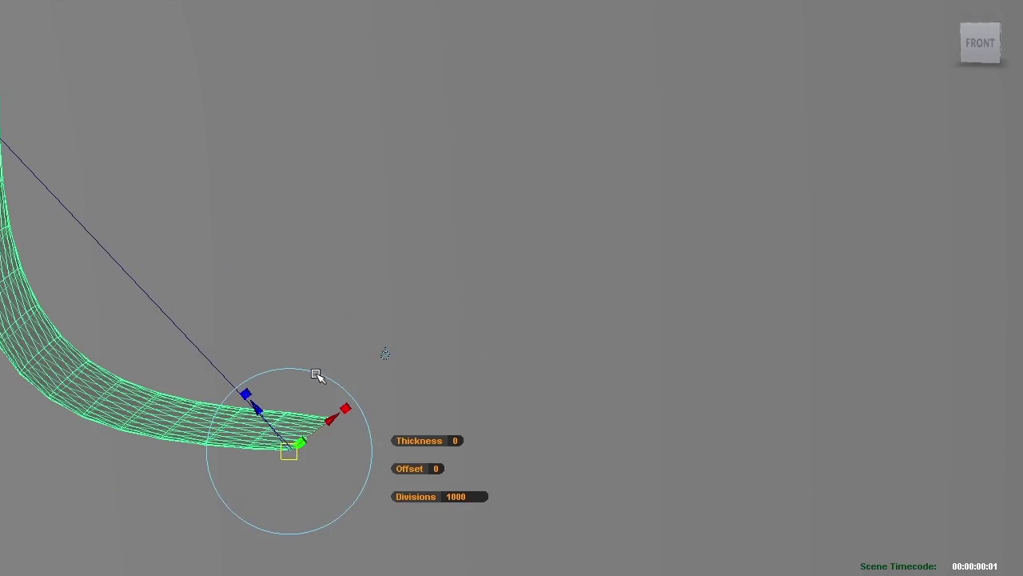
pyautogui.keyDown('alt'); pyautogui.moveTo(443, 328); pyautogui.dragTo(605, 484, button='right'); pyautogui.keyUp('alt')
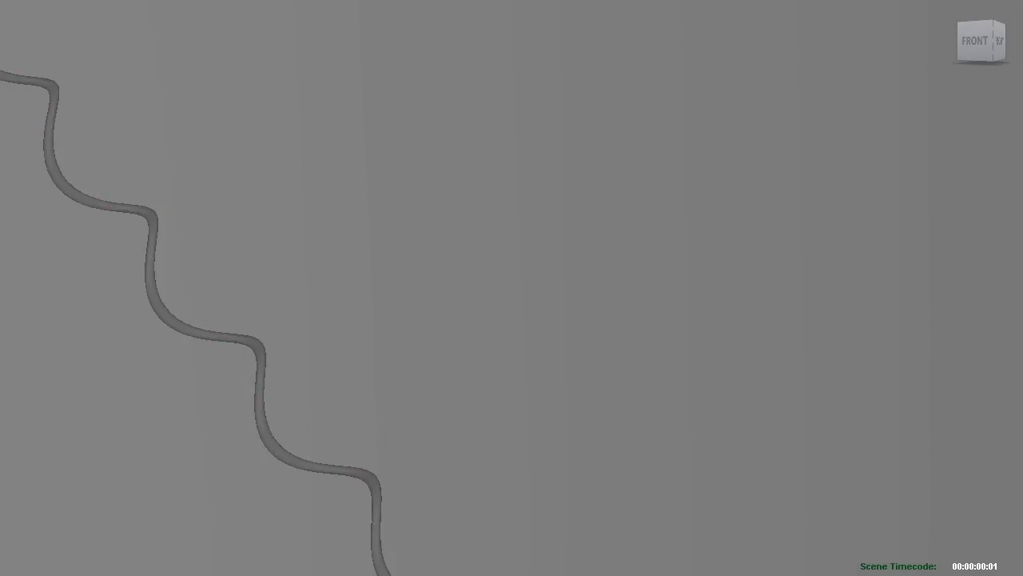
pyautogui.rightClick(211, 423)
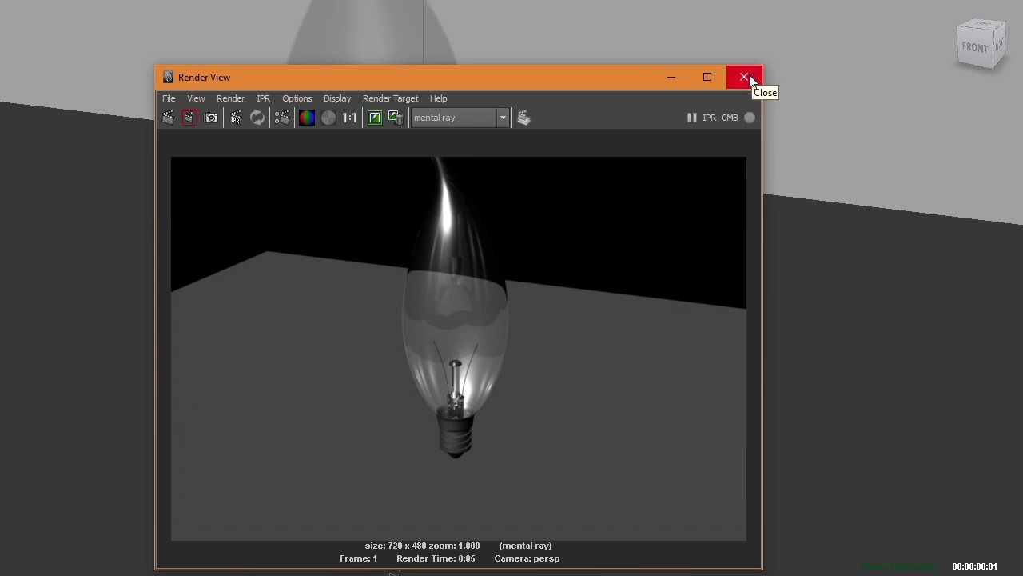
# Close the test render window.
pyautogui.click(745, 77)
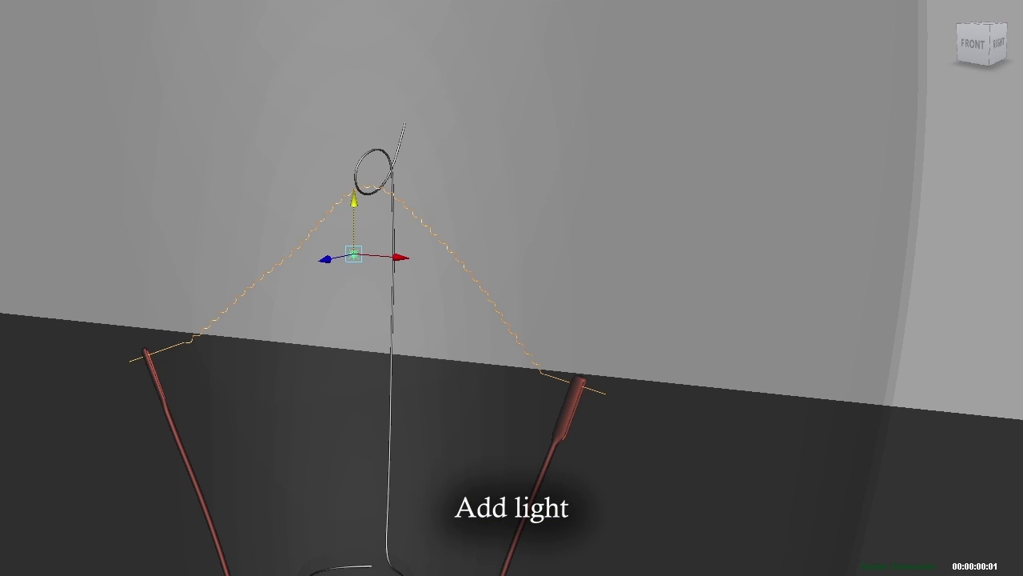
# Render the current frame with mental ray, then close the Render View.
pyautogui.click(620, 2)
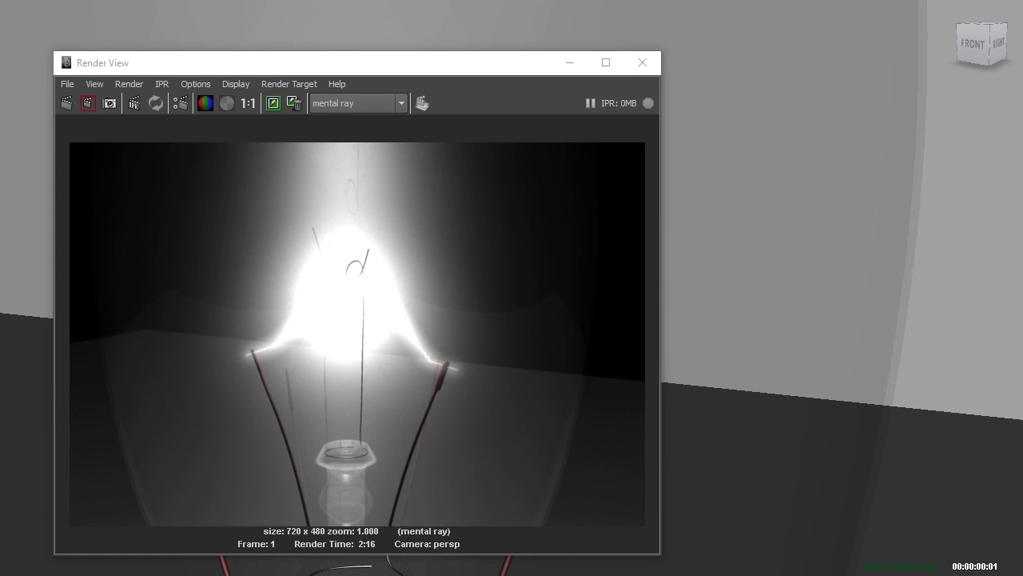
pyautogui.moveTo(520, 62); pyautogui.dragTo(558, 64)
pyautogui.click(684, 70)
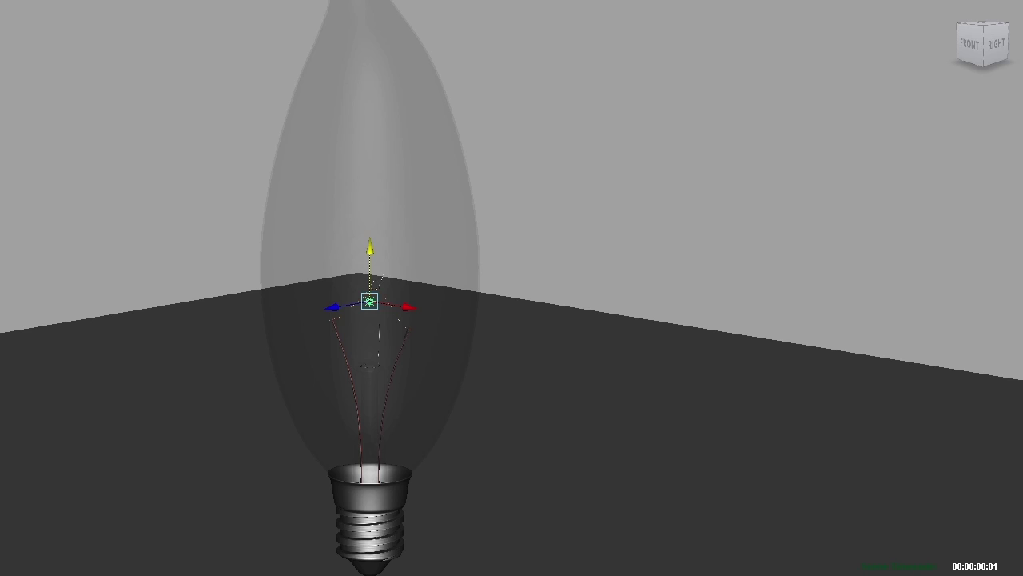